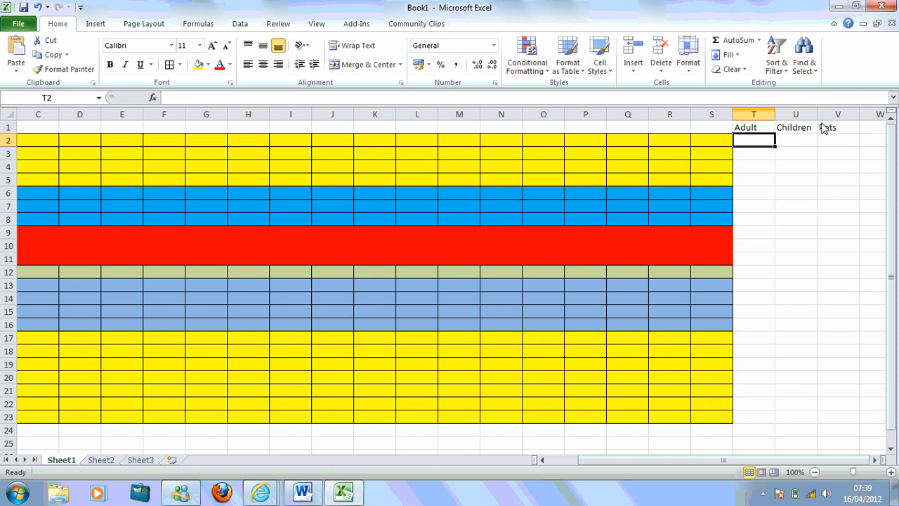
# Enter the formula =COUNTIF(B2:S2,"a") in cell T2 under the Adult heading.
pyautogui.doubleClick(758, 140)
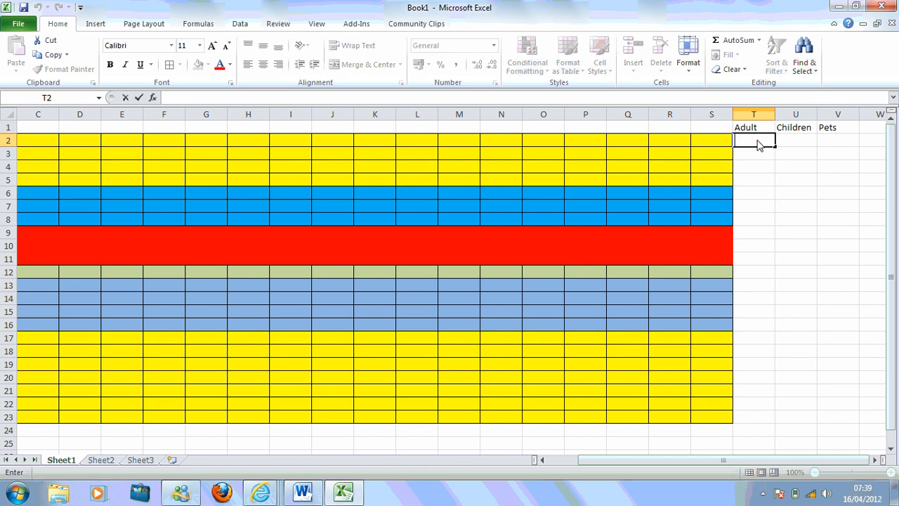
pyautogui.write('=count')
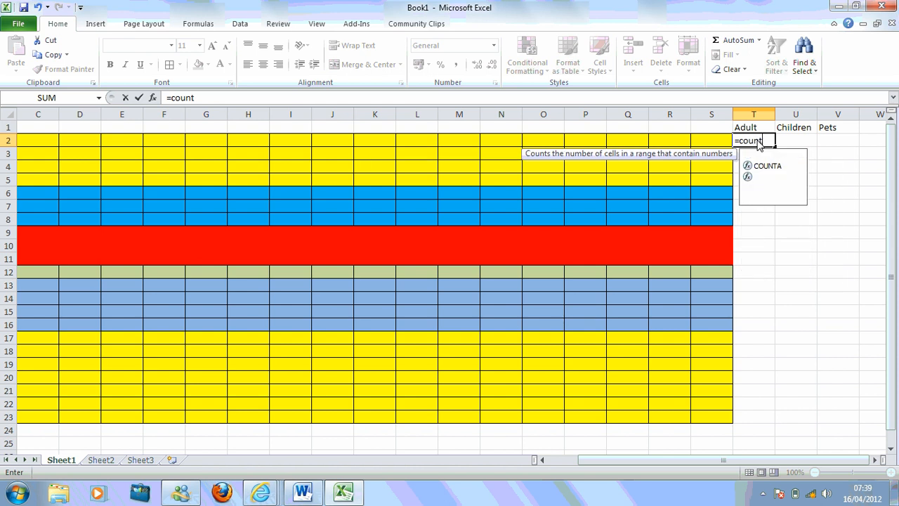
pyautogui.write('if')
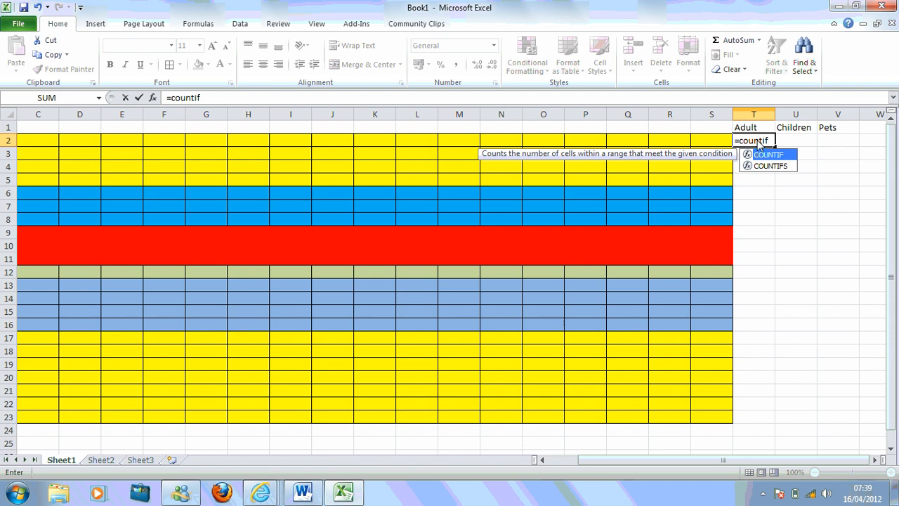
pyautogui.write('(')
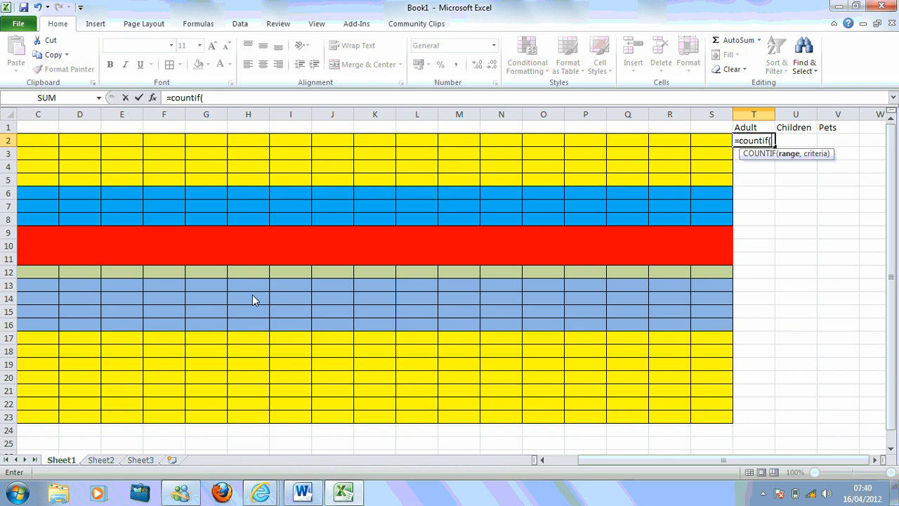
pyautogui.moveTo(638, 462); pyautogui.dragTo(614, 469)
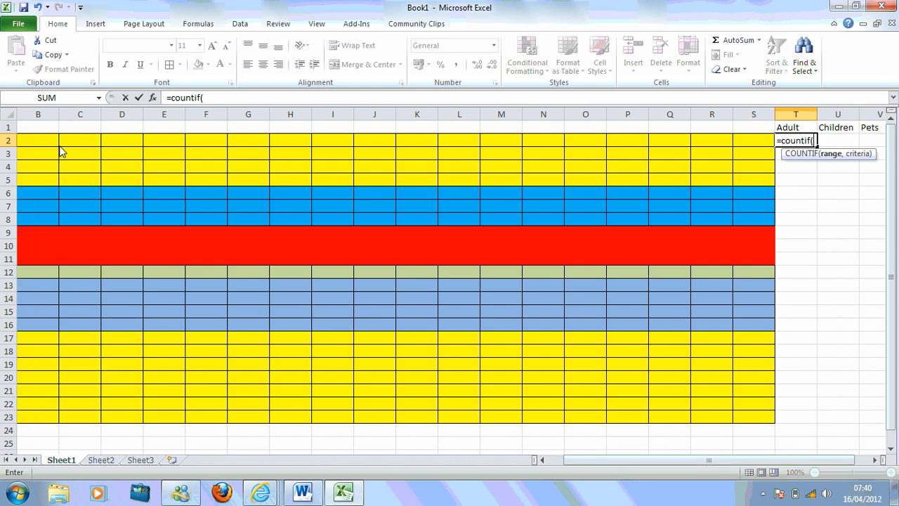
pyautogui.moveTo(42, 129); pyautogui.dragTo(754, 150)
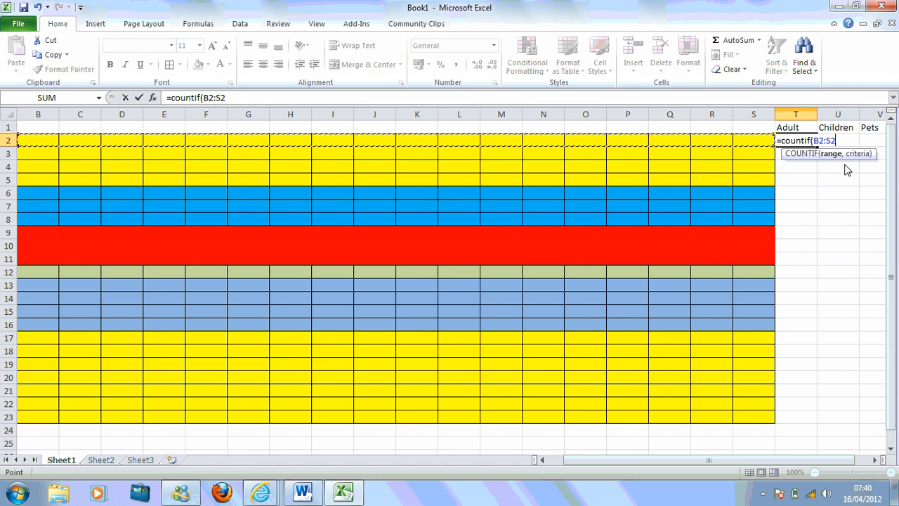
pyautogui.write(',')
pyautogui.click(239, 98)
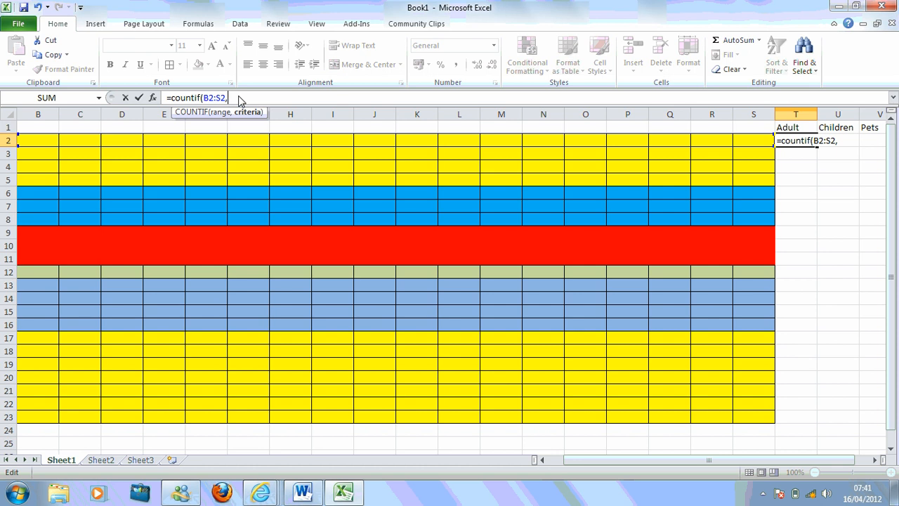
pyautogui.write('@')
pyautogui.press('BackSpace')
pyautogui.write('"a')
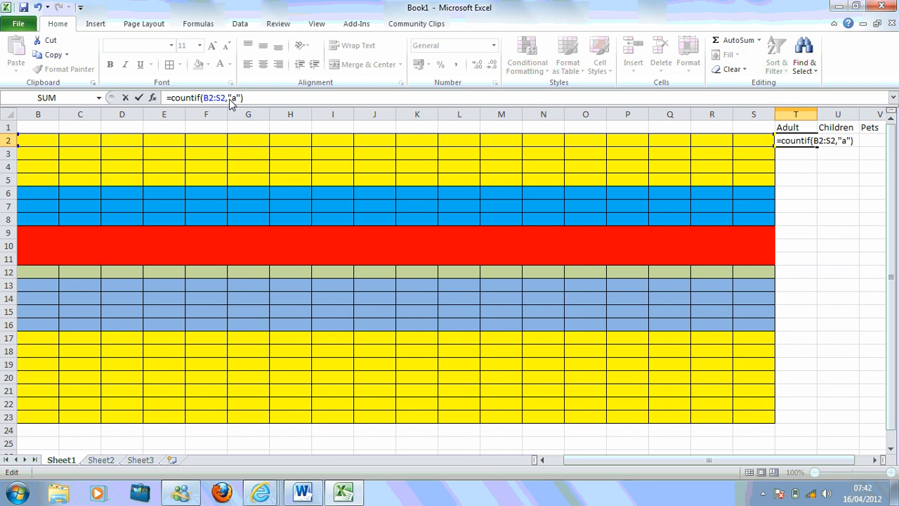
pyautogui.press('Return')
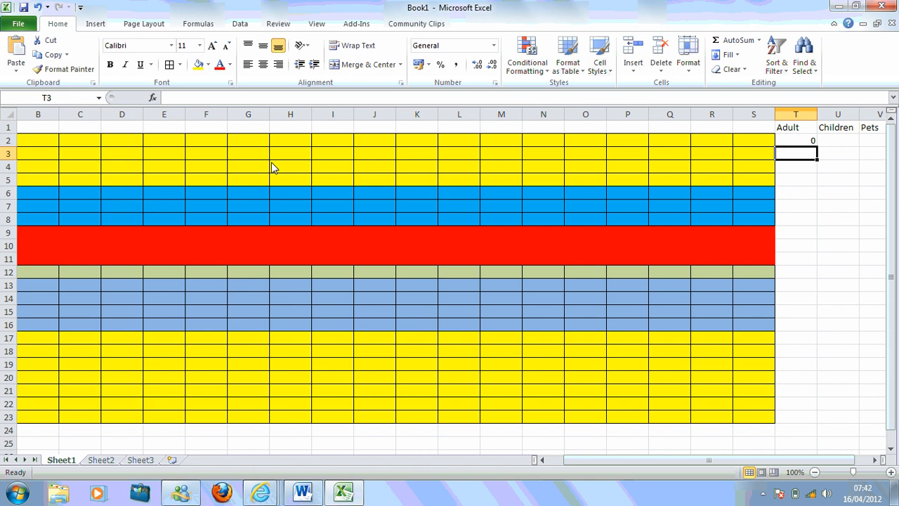
# Enter A in cells M2 and N2 to test the Adult count.
pyautogui.click(497, 143)
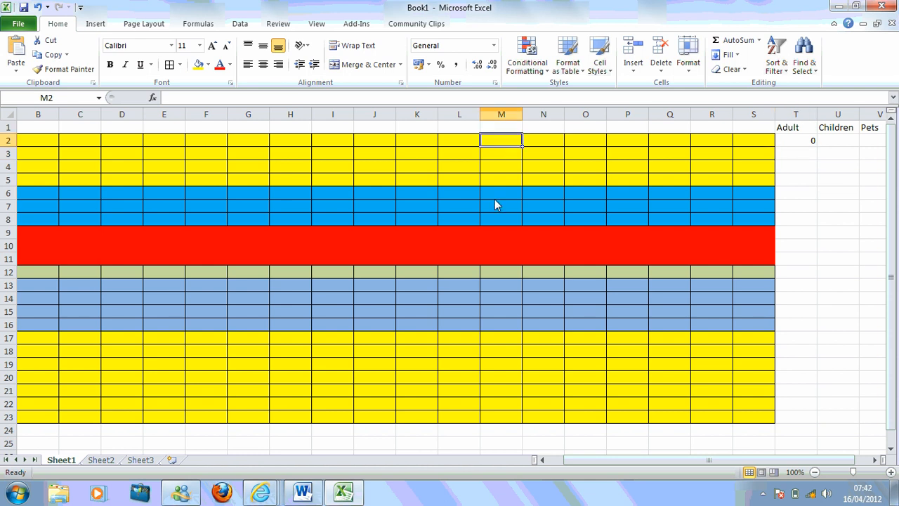
pyautogui.press('capslock')
pyautogui.write('A')
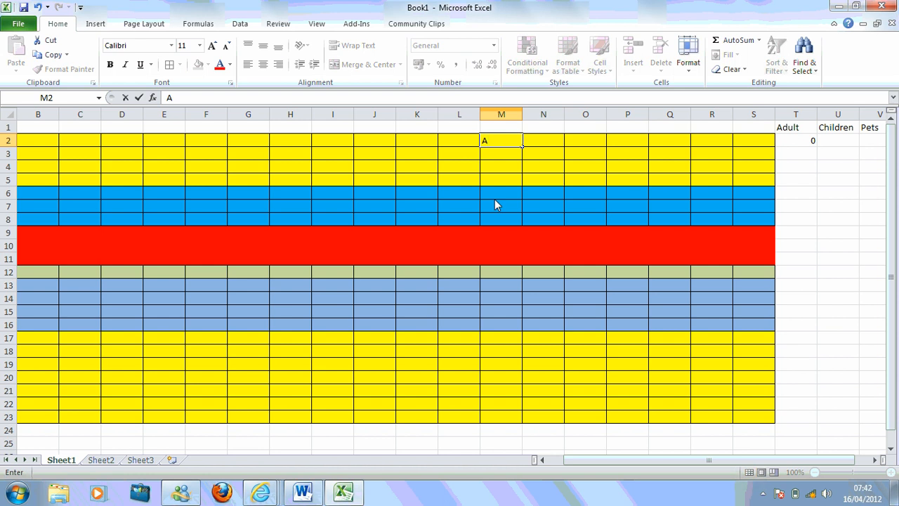
pyautogui.press('Tab')
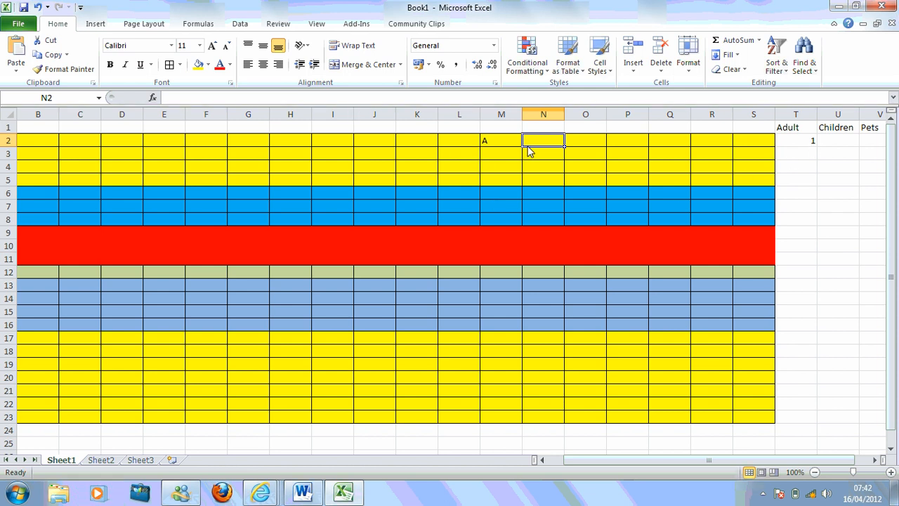
pyautogui.write('A')
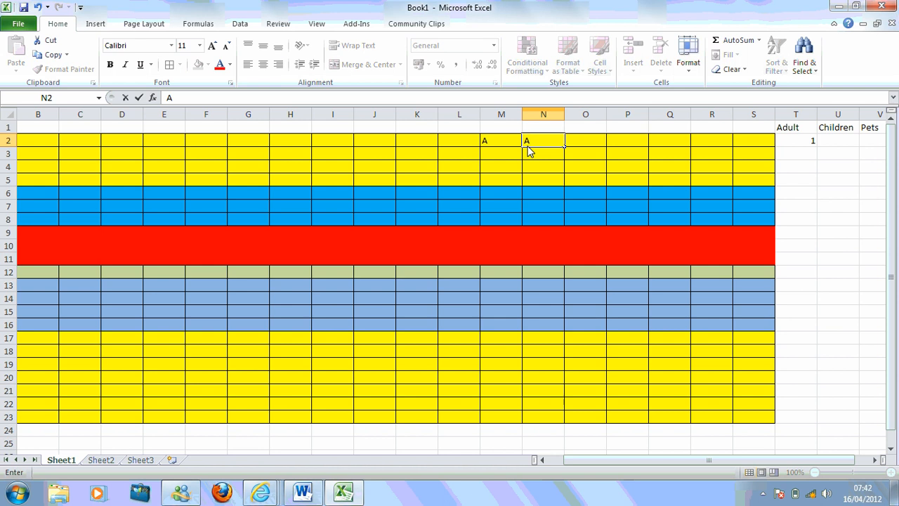
pyautogui.click(582, 170)
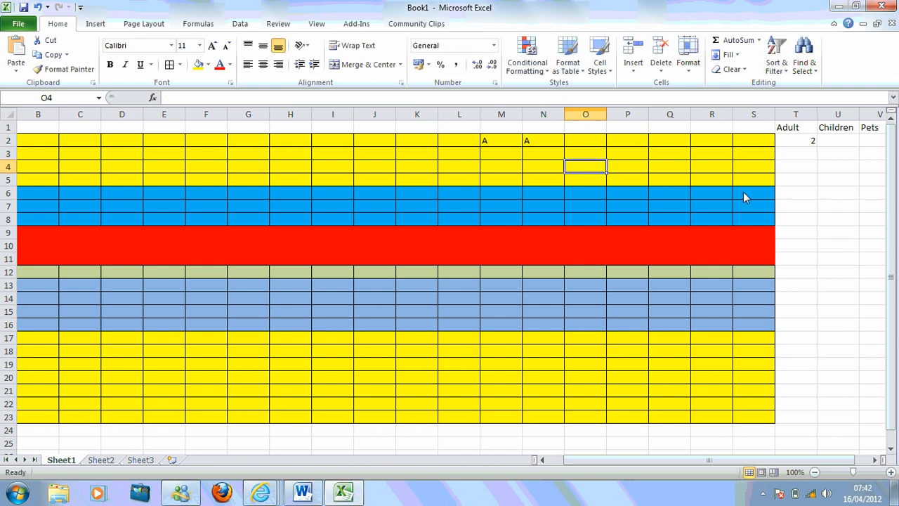
# Test the Adult count with a P in cell O2 and clear that cell again.
pyautogui.click(613, 146)
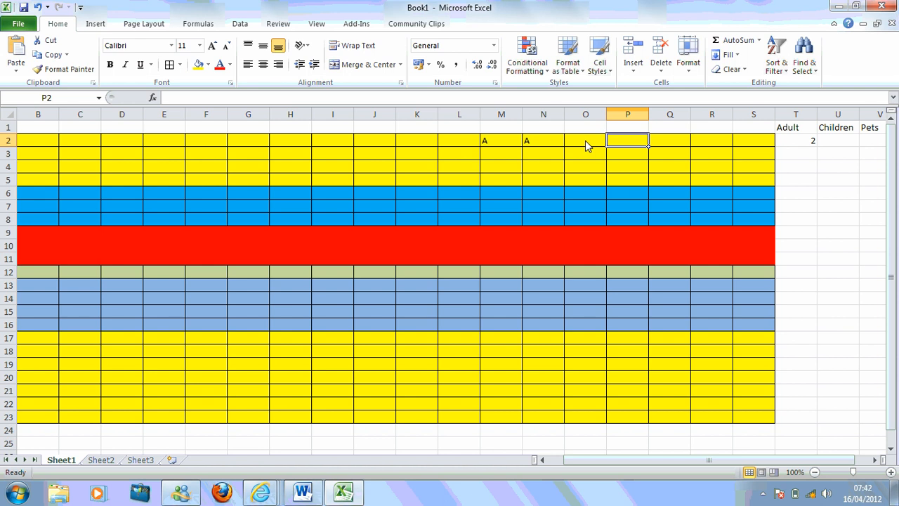
pyautogui.click(587, 144)
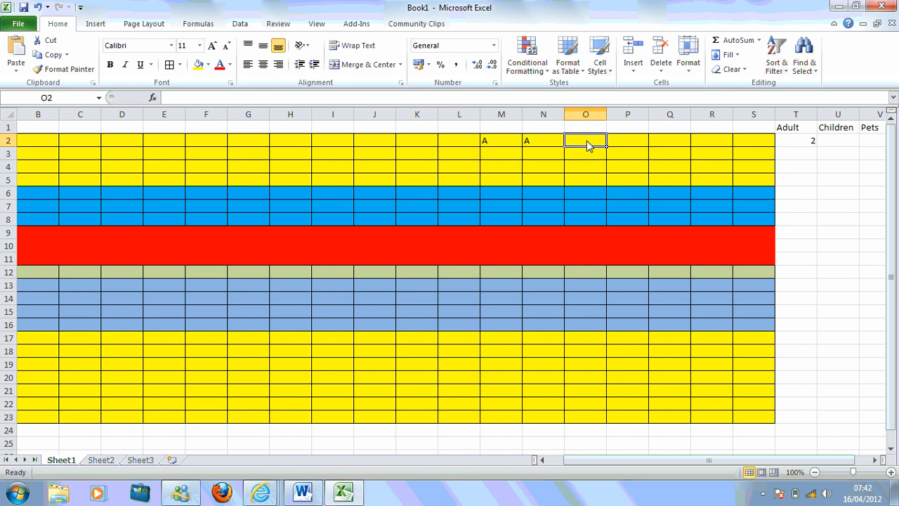
pyautogui.write('P')
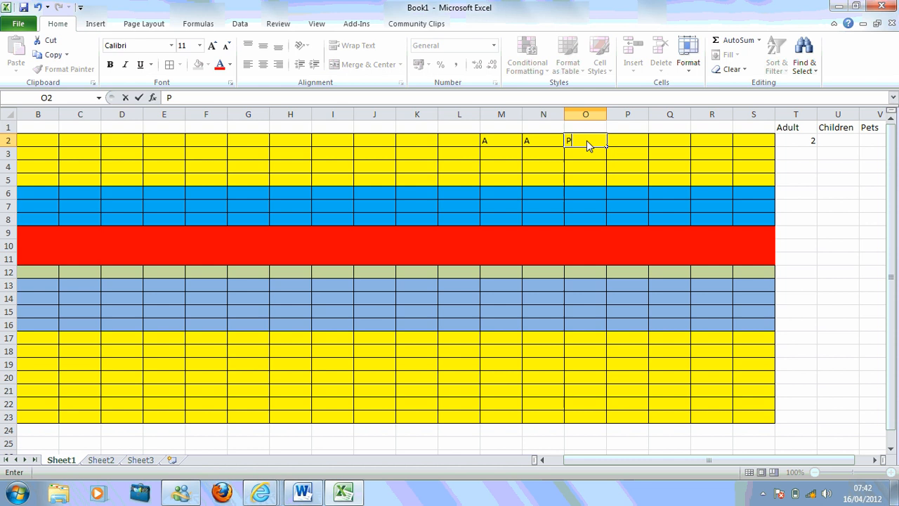
pyautogui.click(587, 156)
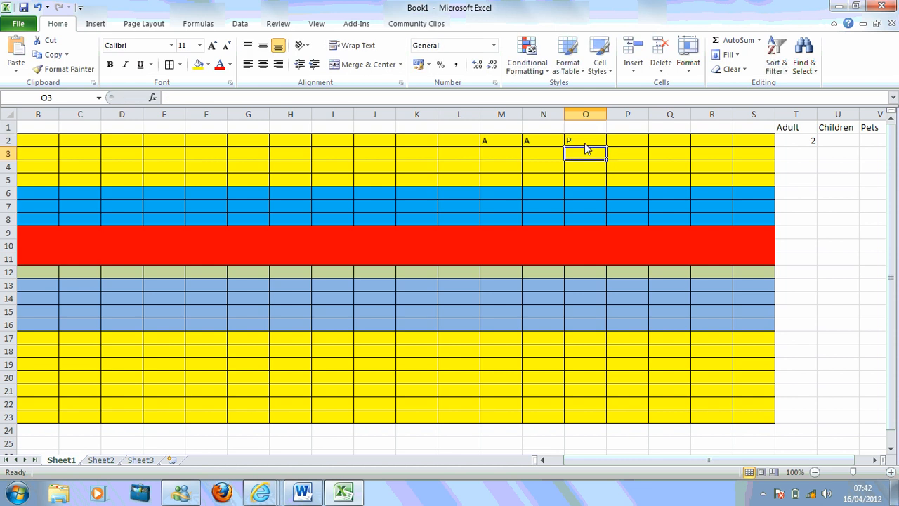
pyautogui.click(587, 145)
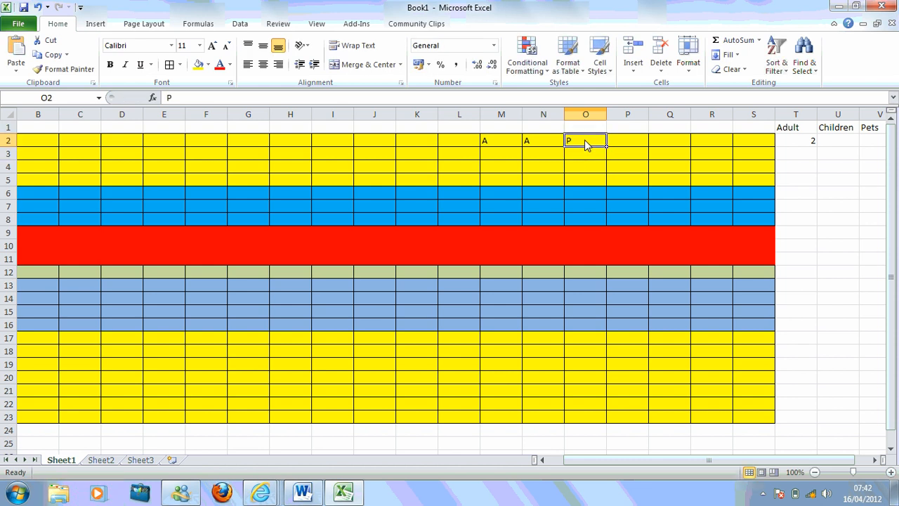
pyautogui.press('BackSpace')
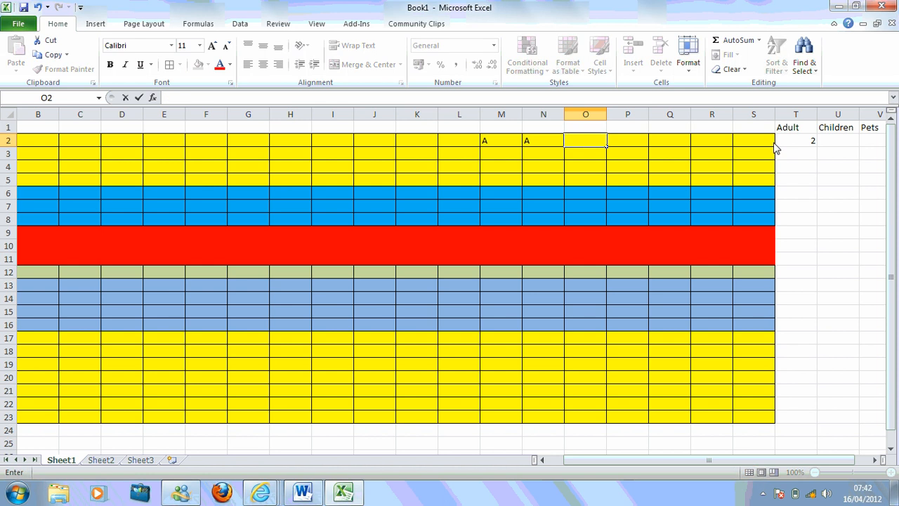
# Enter the formula =COUNTIF(B2:S2,"C") in cell U2 under the Children heading.
pyautogui.click(841, 145)
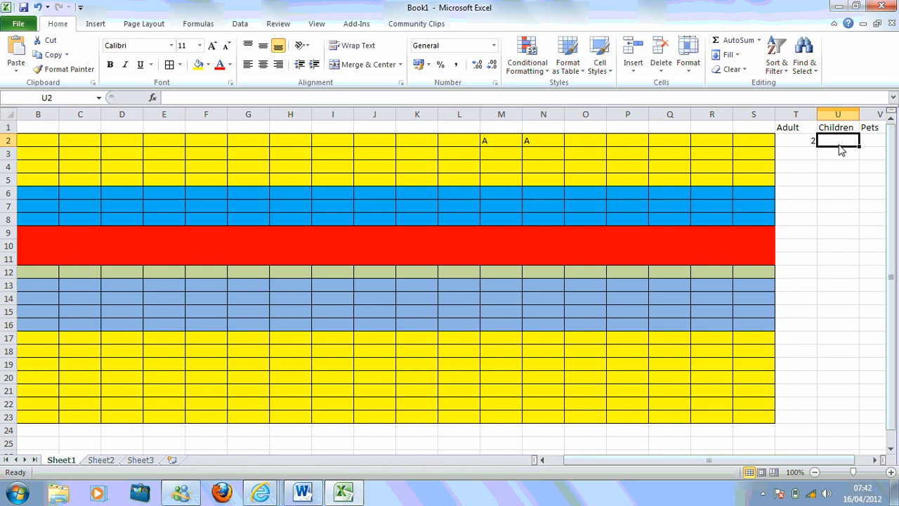
pyautogui.write('=C')
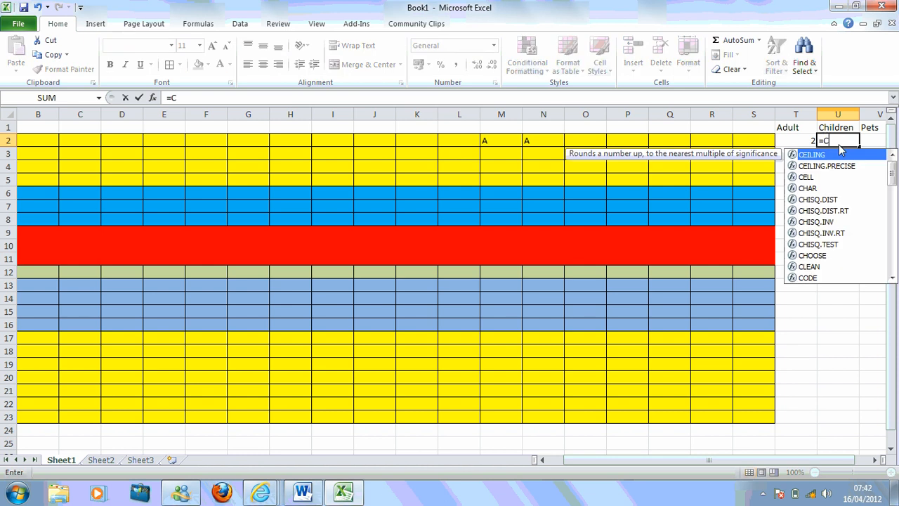
pyautogui.write('OUNTIF')
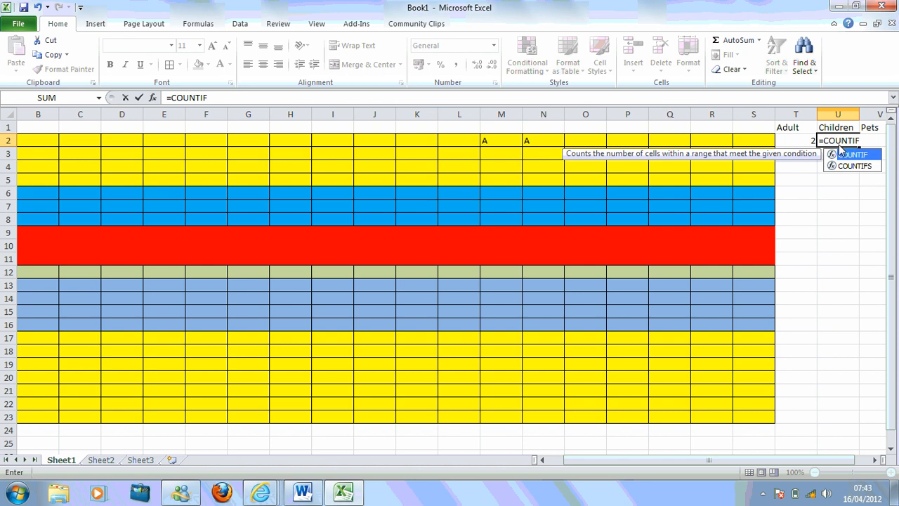
pyautogui.write('(')
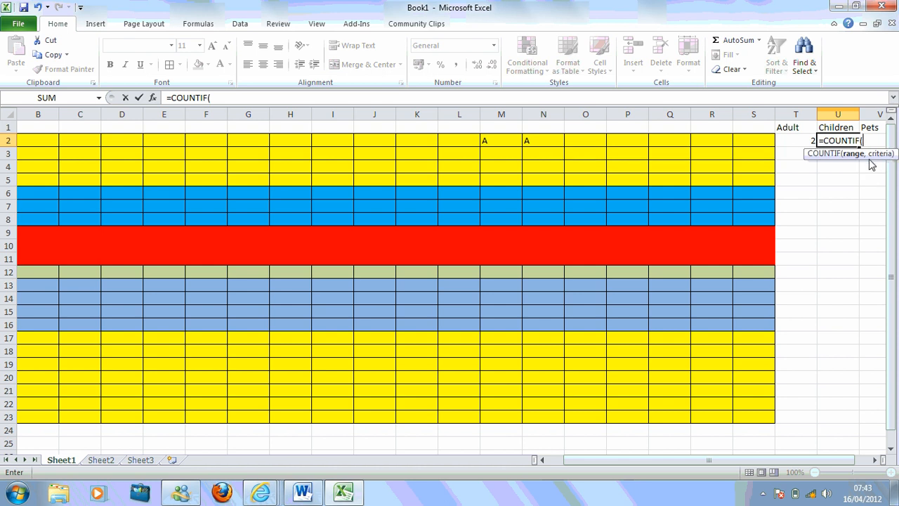
pyautogui.moveTo(35, 143); pyautogui.dragTo(754, 147)
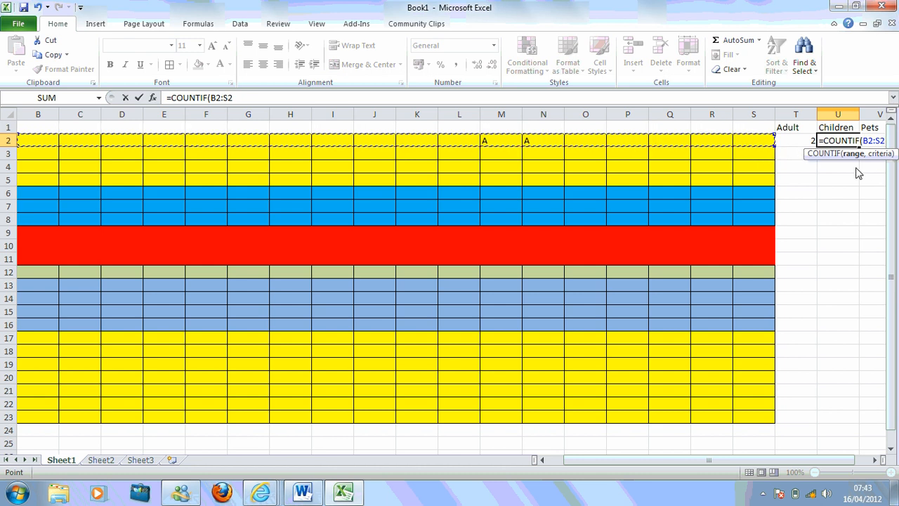
pyautogui.write(',')
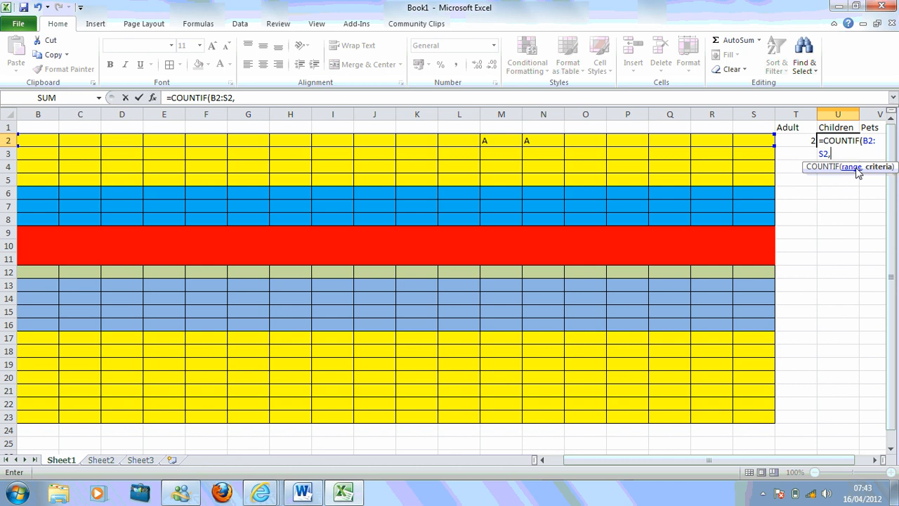
pyautogui.write('"C")')
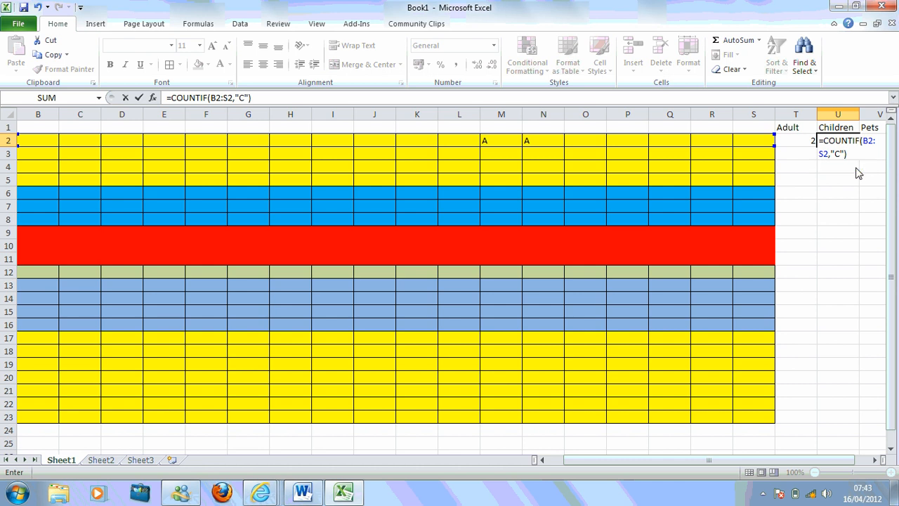
pyautogui.press('Return')
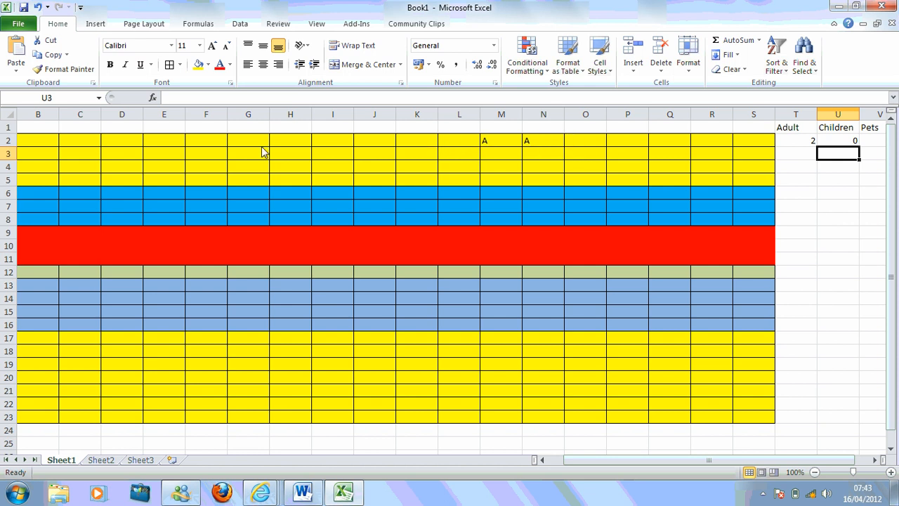
# Enter C in each cell from B2 to G2 to test the Children count.
pyautogui.click(43, 143)
pyautogui.write('C')
pyautogui.press('Tab')
pyautogui.write('C')
pyautogui.press('Tab')
pyautogui.write('C')
pyautogui.press('Tab')
pyautogui.write('C')
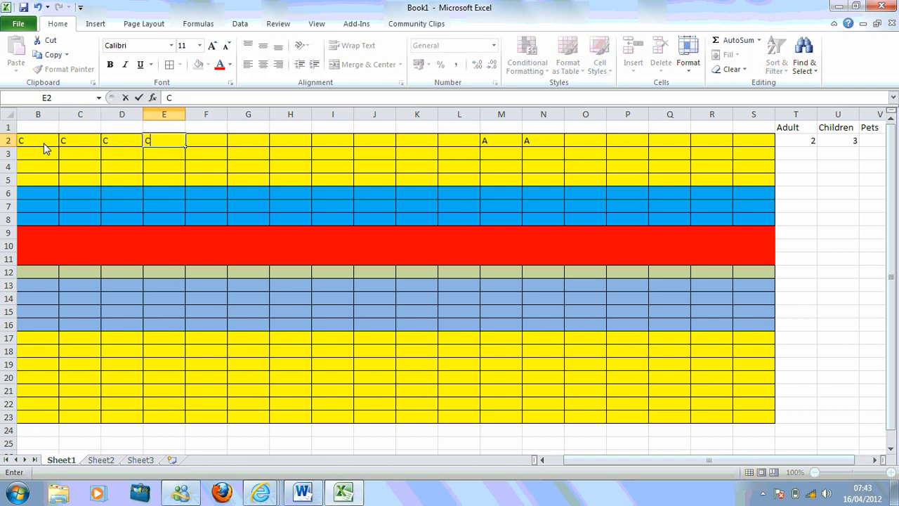
pyautogui.press('Tab')
pyautogui.write('C')
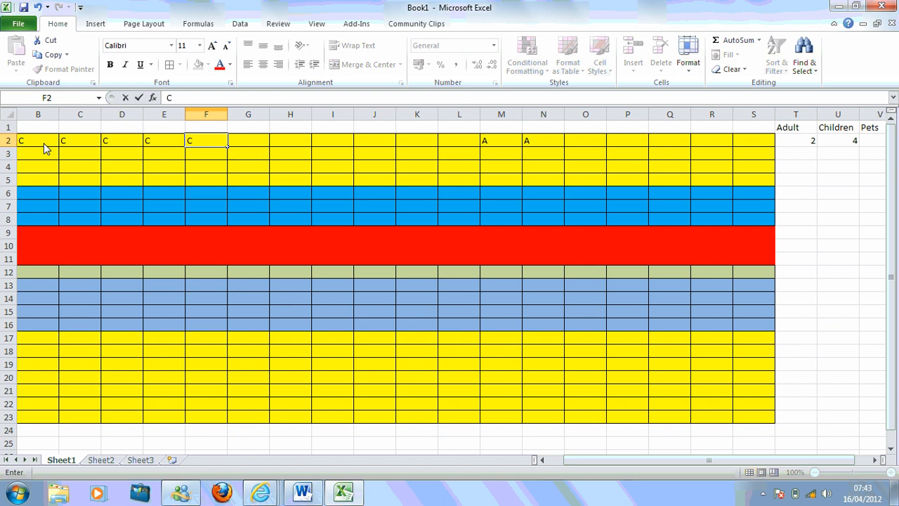
pyautogui.press('Tab')
pyautogui.write('C')
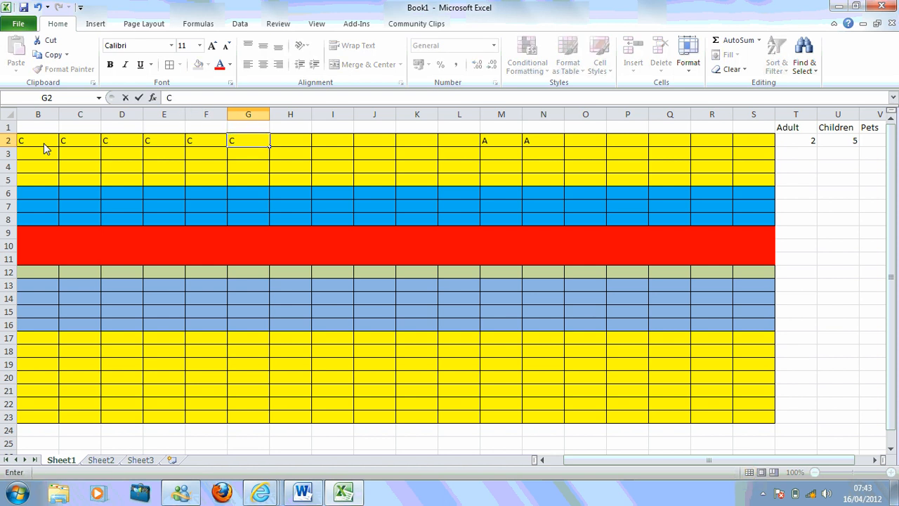
pyautogui.click(374, 127)
pyautogui.click(363, 168)
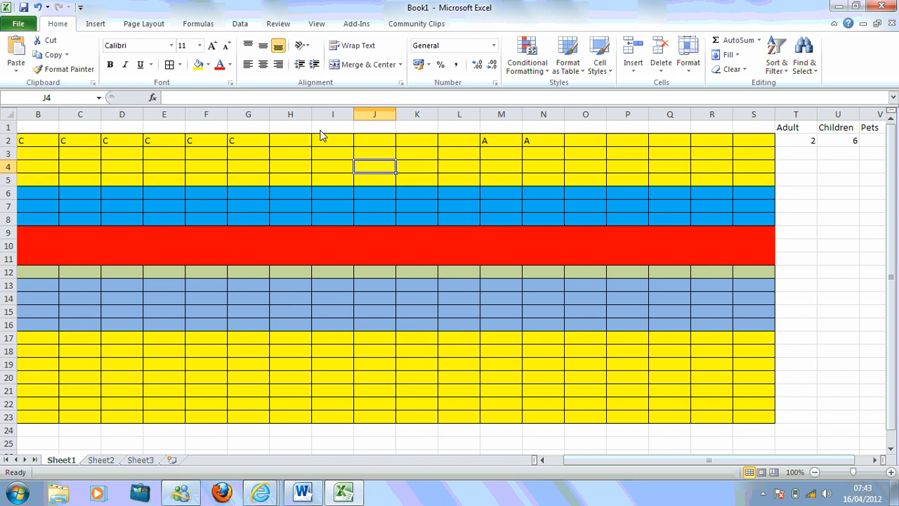
# Fill the Adult COUNTIF formula from T2 down to T8 and compare the formulas in T2 and T3.
pyautogui.click(876, 143)
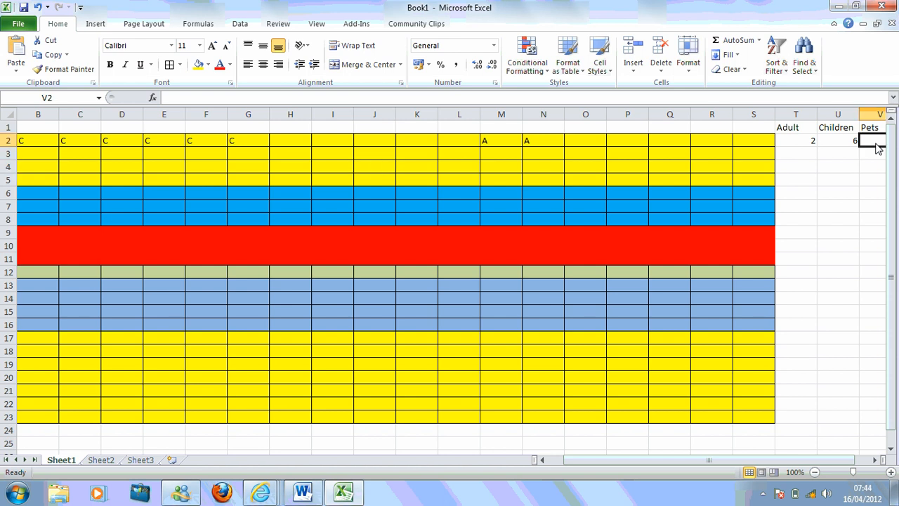
pyautogui.click(806, 143)
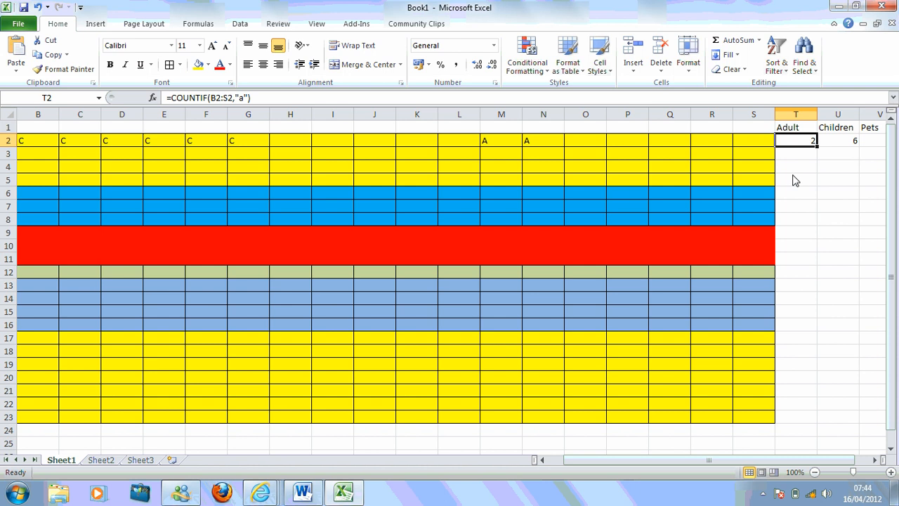
pyautogui.moveTo(817, 147); pyautogui.dragTo(813, 227)
pyautogui.click(809, 143)
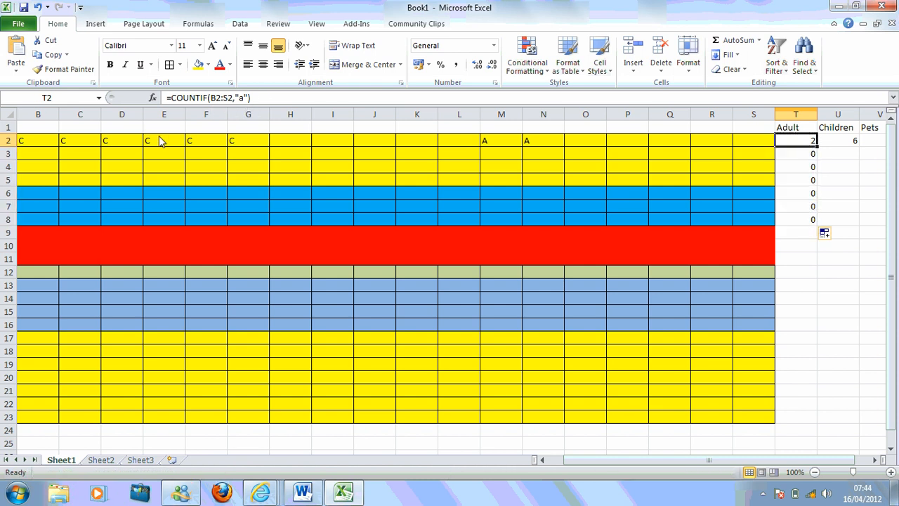
pyautogui.click(795, 153)
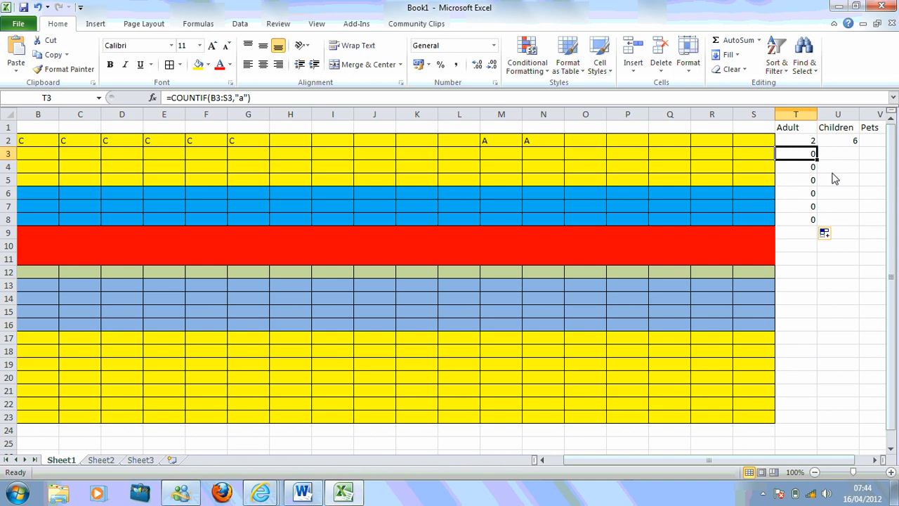
pyautogui.click(879, 141)
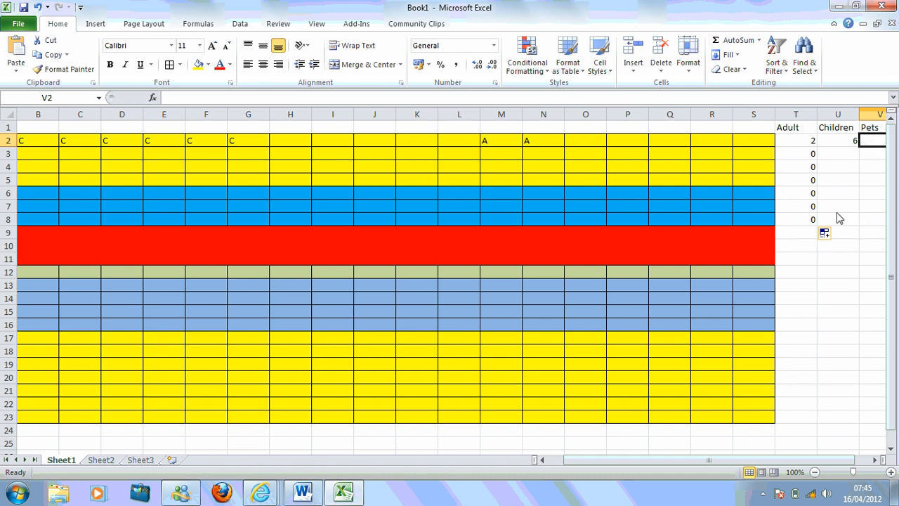
pyautogui.click(802, 274)
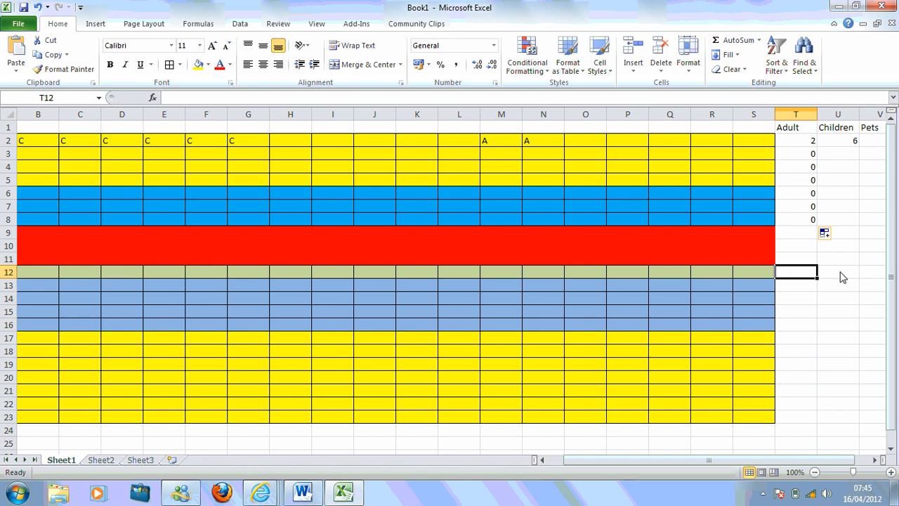